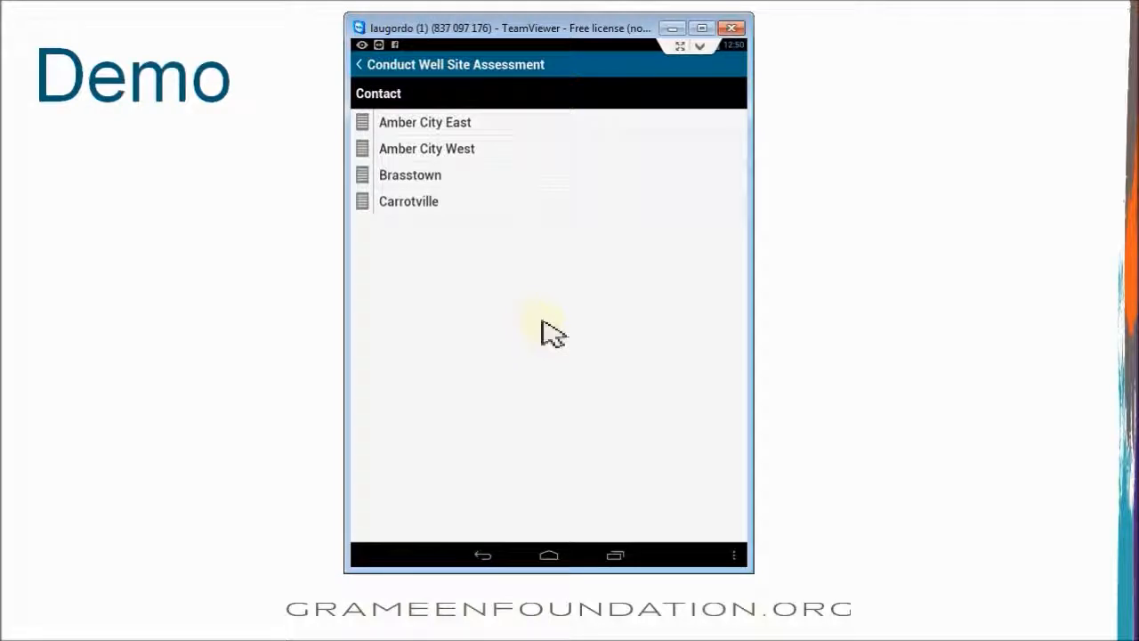
Step: Start a new well site assessment for Brasstown and advance past the region details and the GPS Location question
click(407, 182)
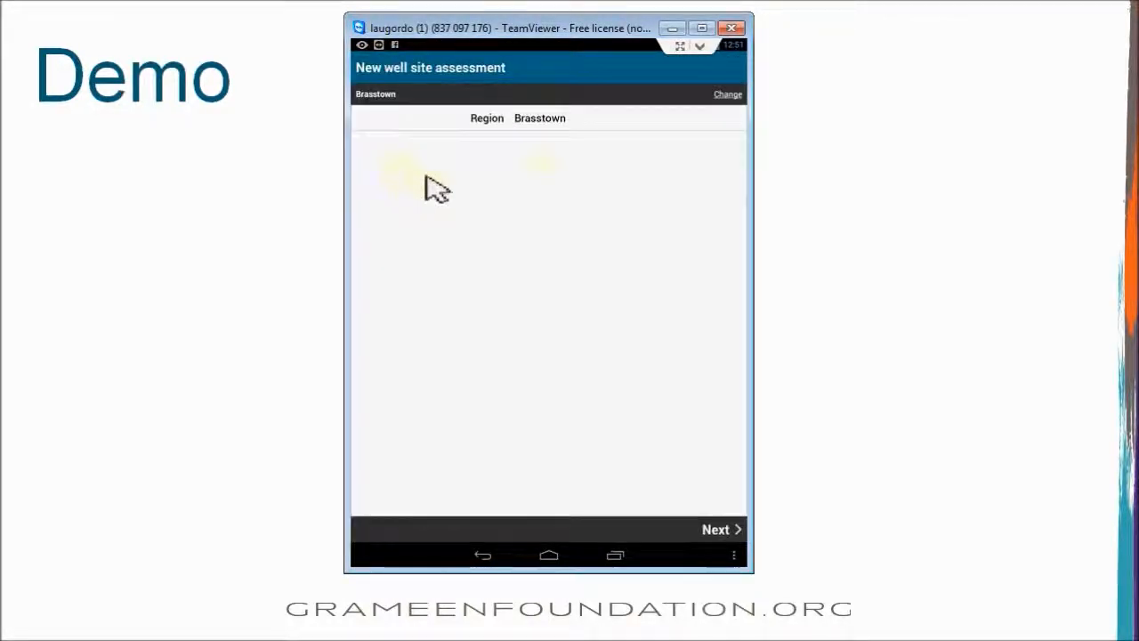
click(719, 532)
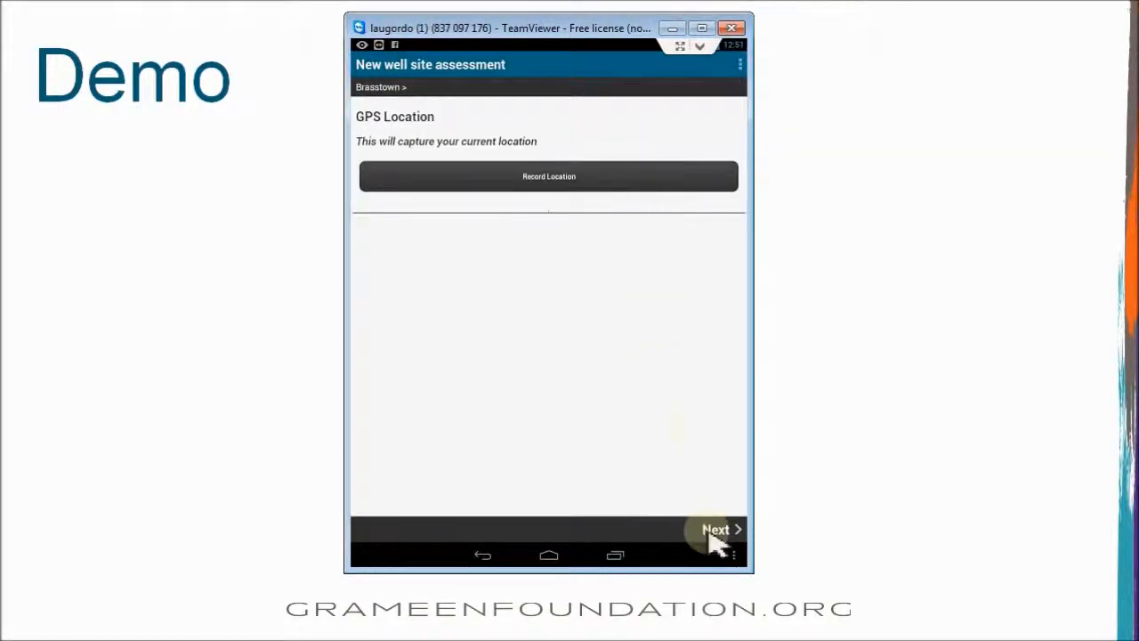
click(714, 532)
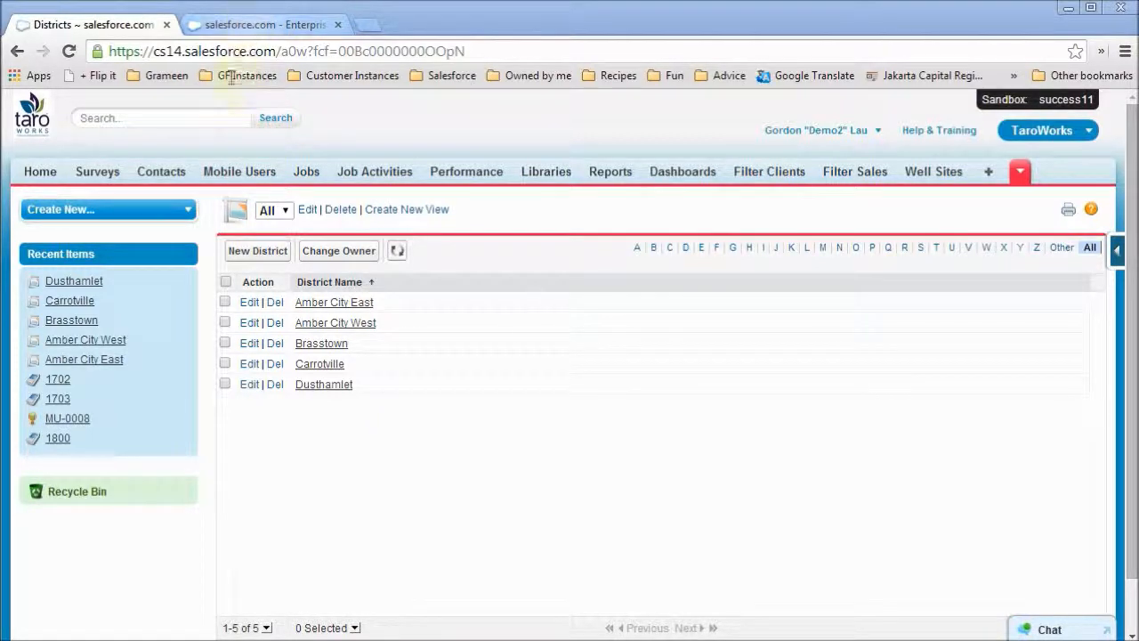
Step: Switch to Salesforce and open the first recently viewed mobile user's record at the section for assigning records
click(239, 173)
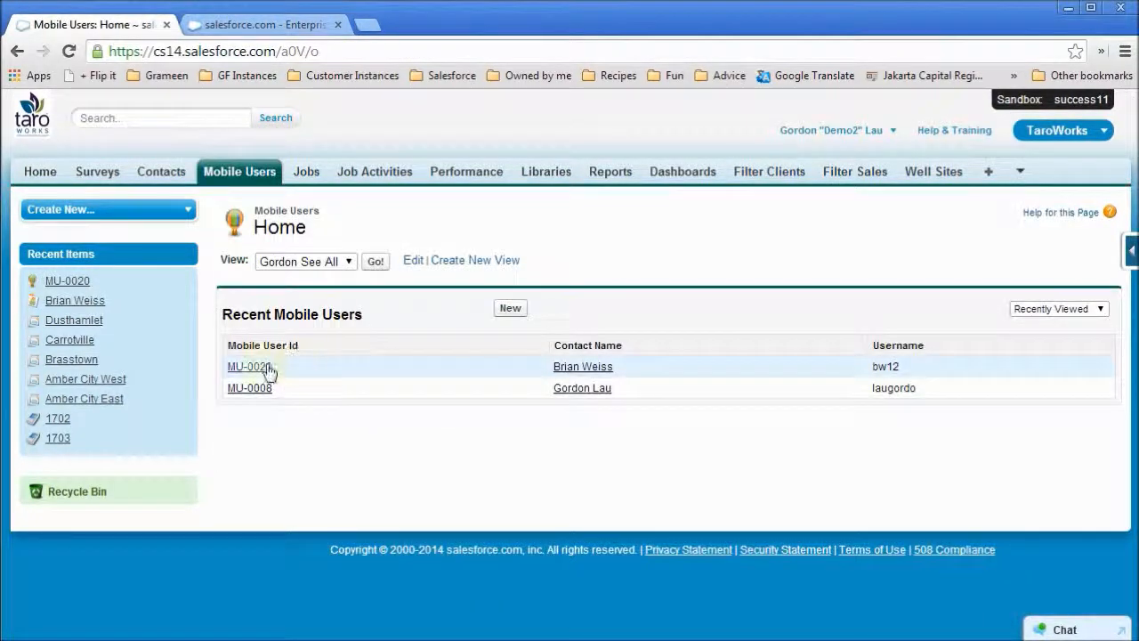
click(265, 374)
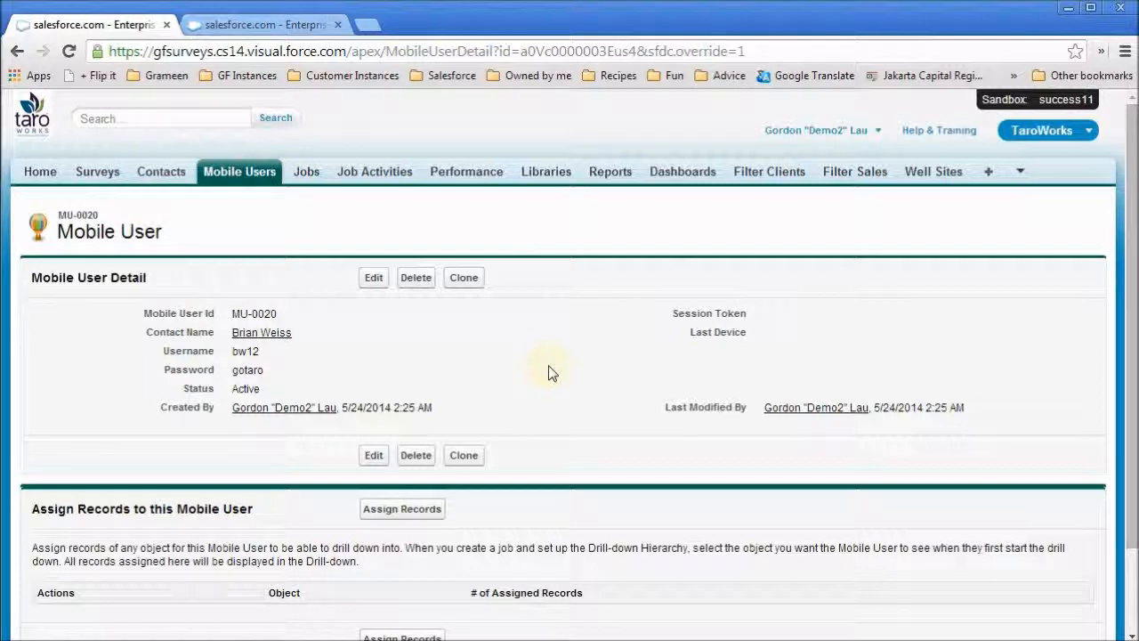
scroll(483, 432, down, 3)
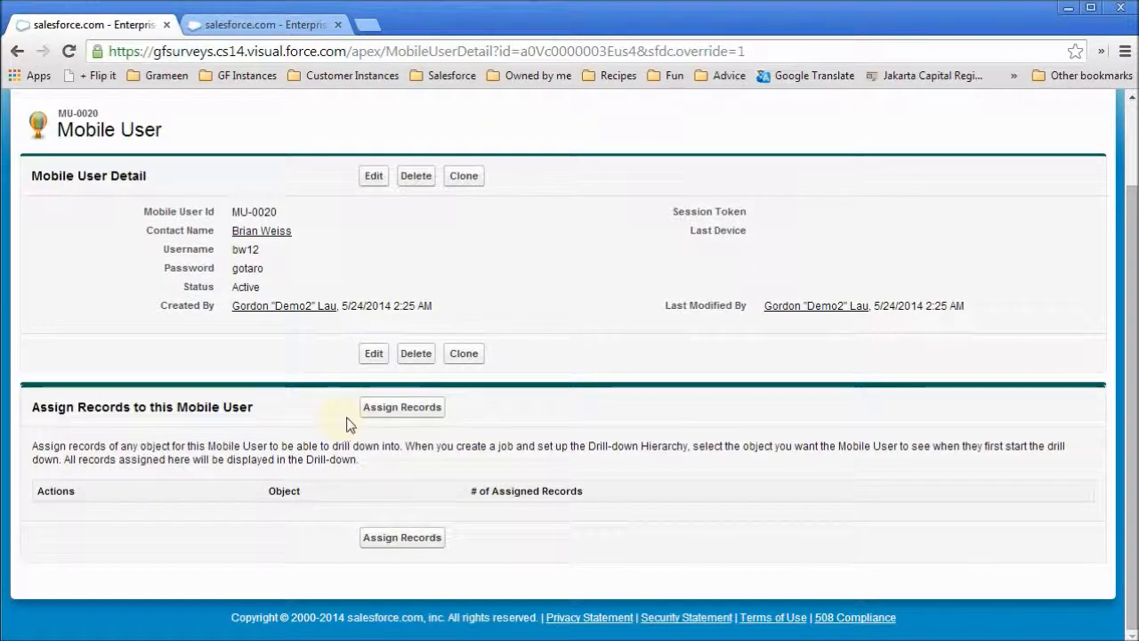
drag(31, 406, 277, 408)
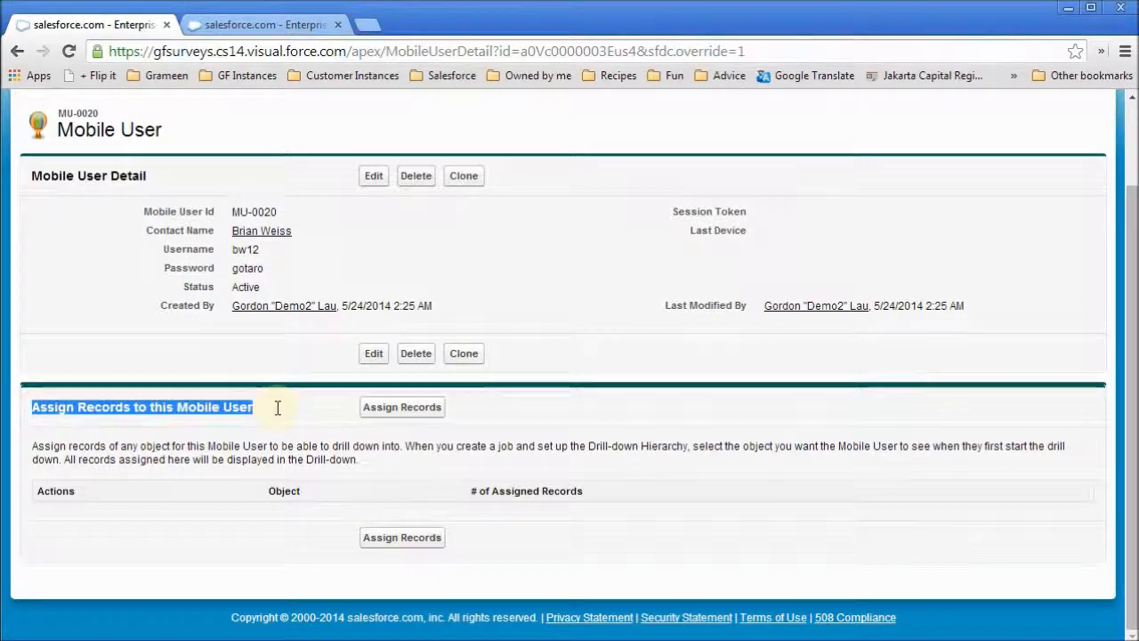
click(278, 406)
Step: Start assigning records to this mobile user with District as the object, and display all district records without a filter
click(405, 410)
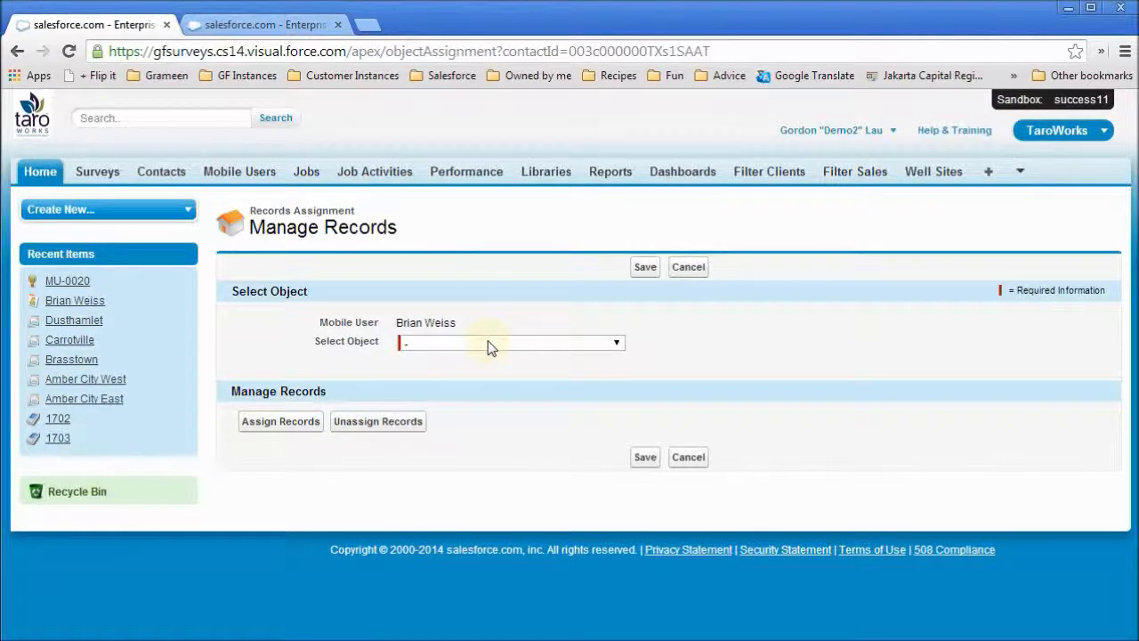
click(491, 345)
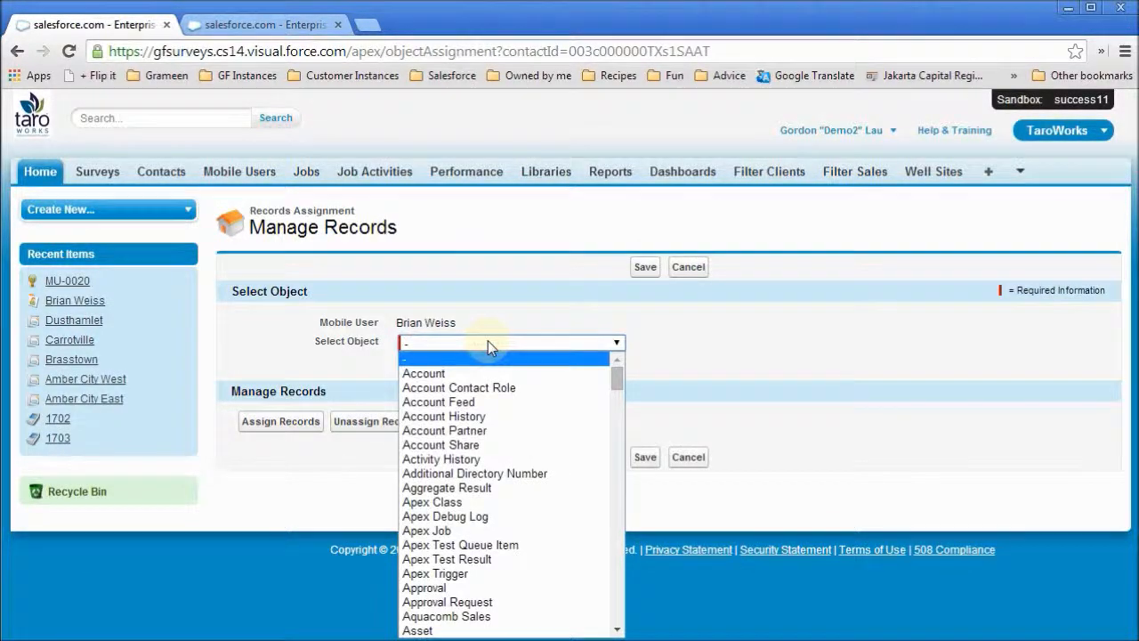
text(dist)
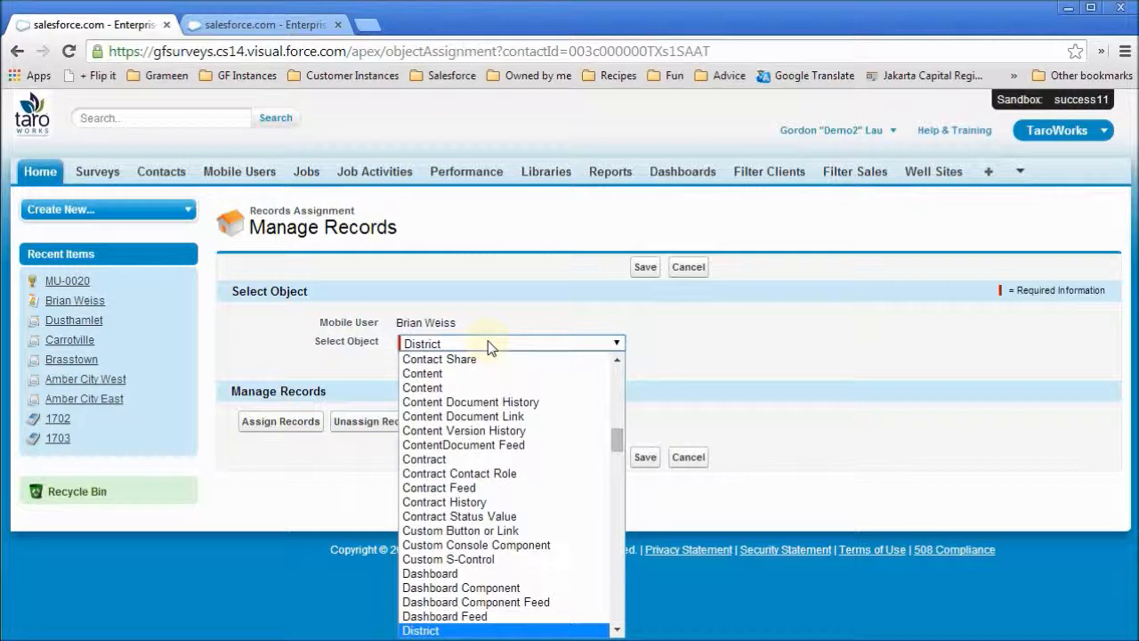
key(Return)
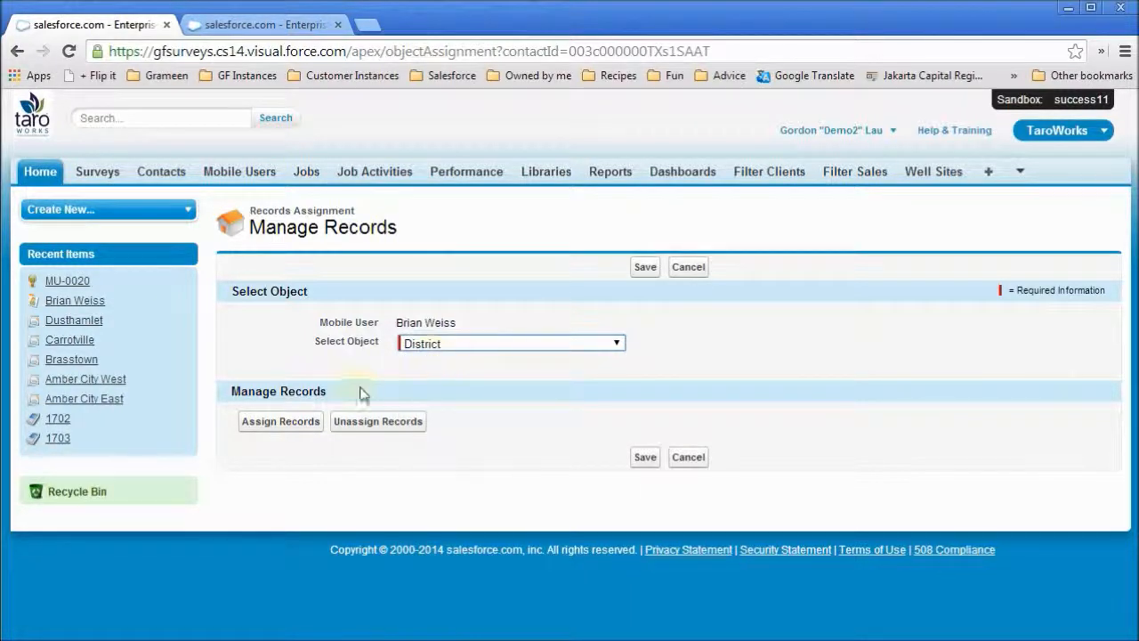
click(298, 431)
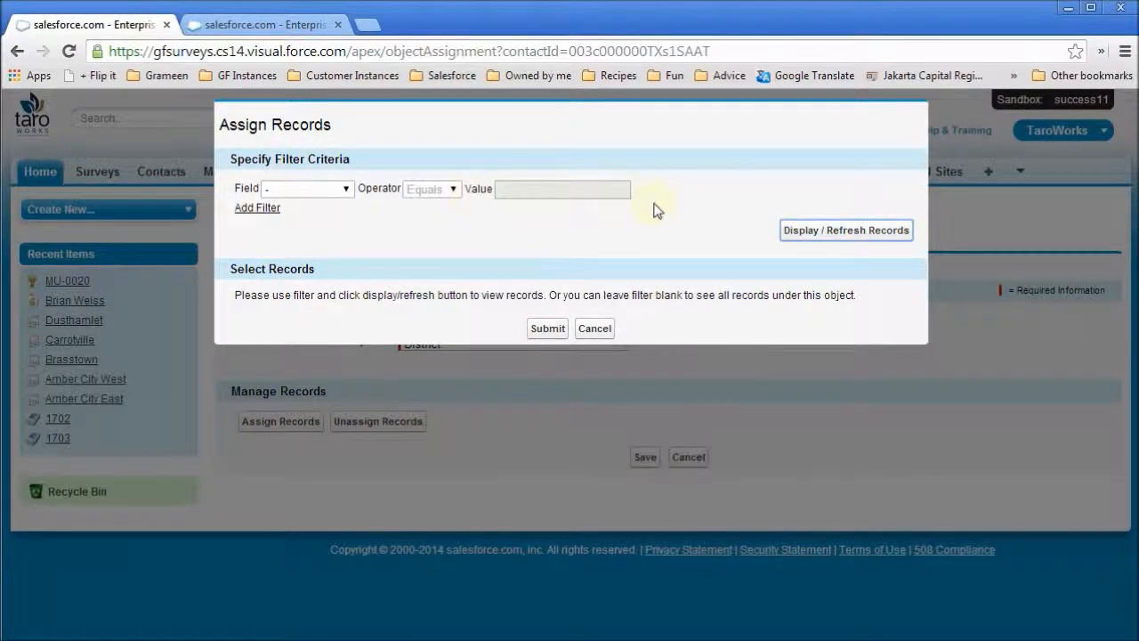
click(873, 241)
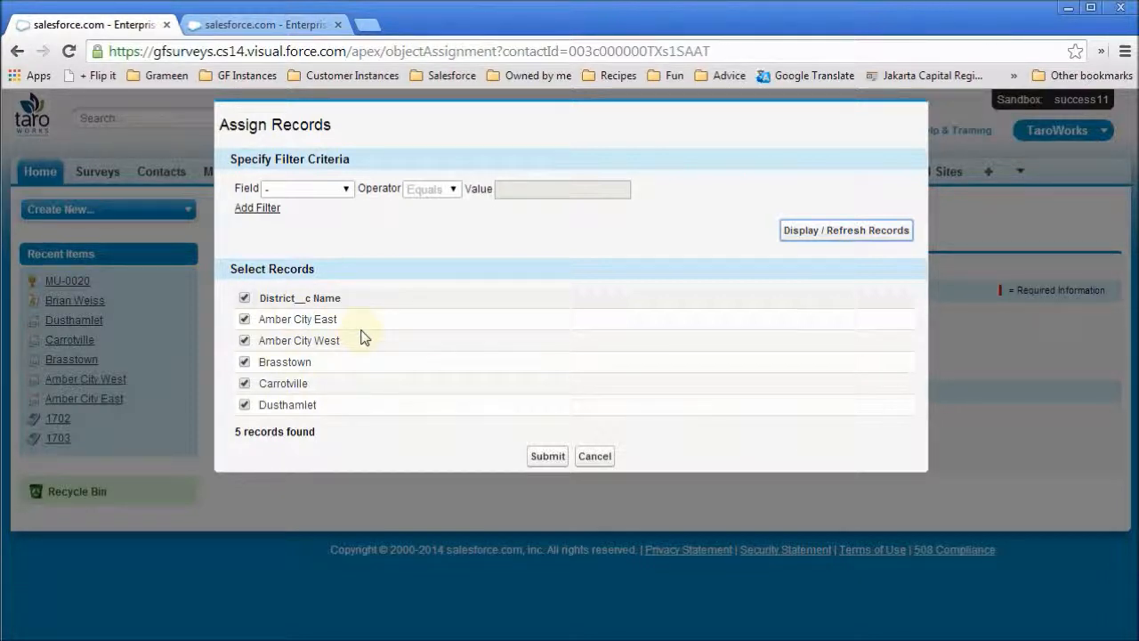
Step: Filter the district records to be assigned by District Name equals Brasstown
click(318, 188)
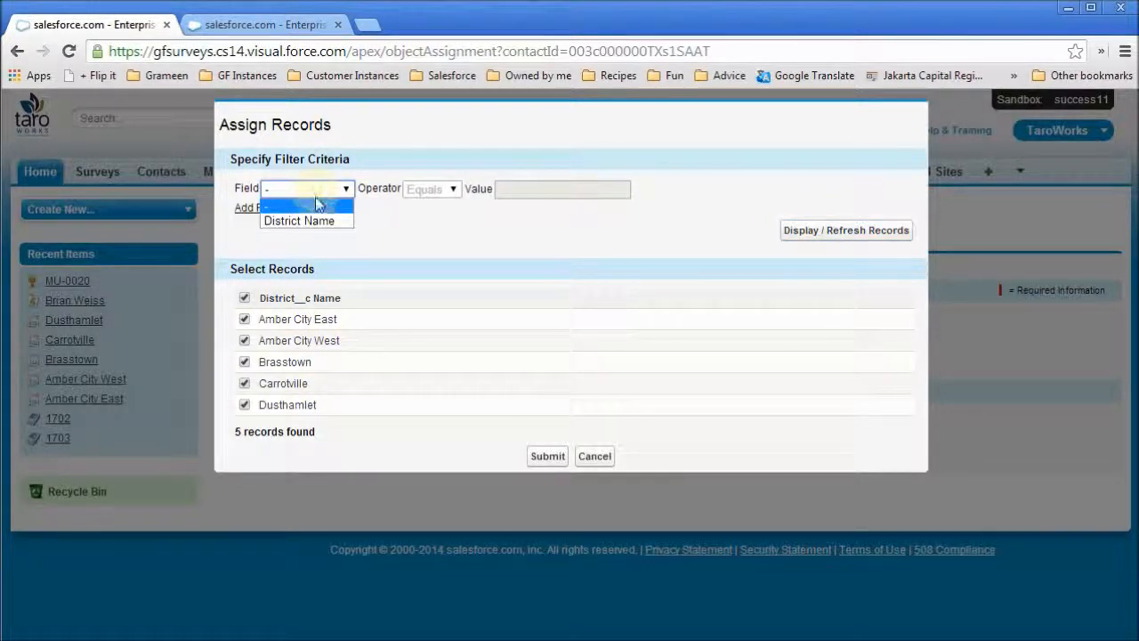
click(319, 221)
click(536, 188)
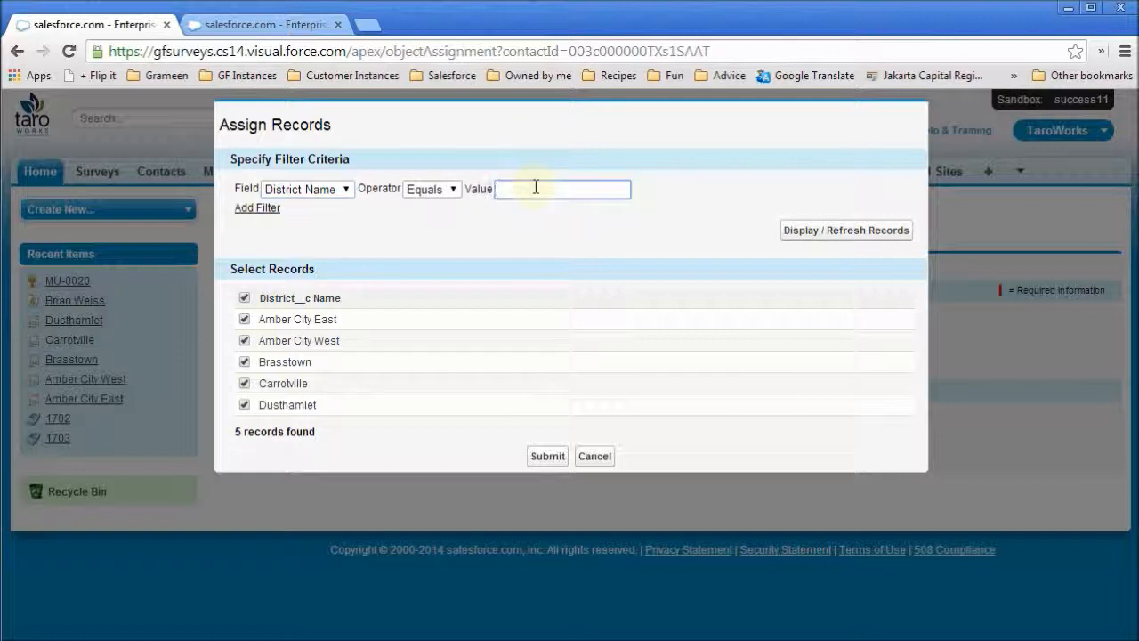
text(Brasstown)
click(869, 230)
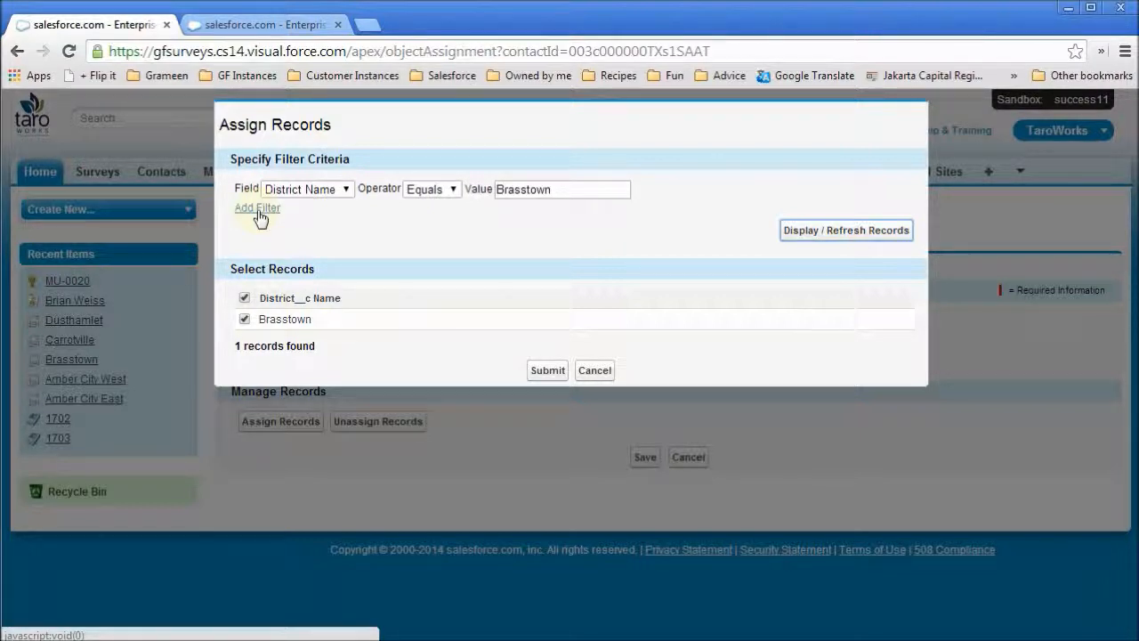
Step: Clear the filter value and redisplay all the district records
click(454, 194)
click(455, 196)
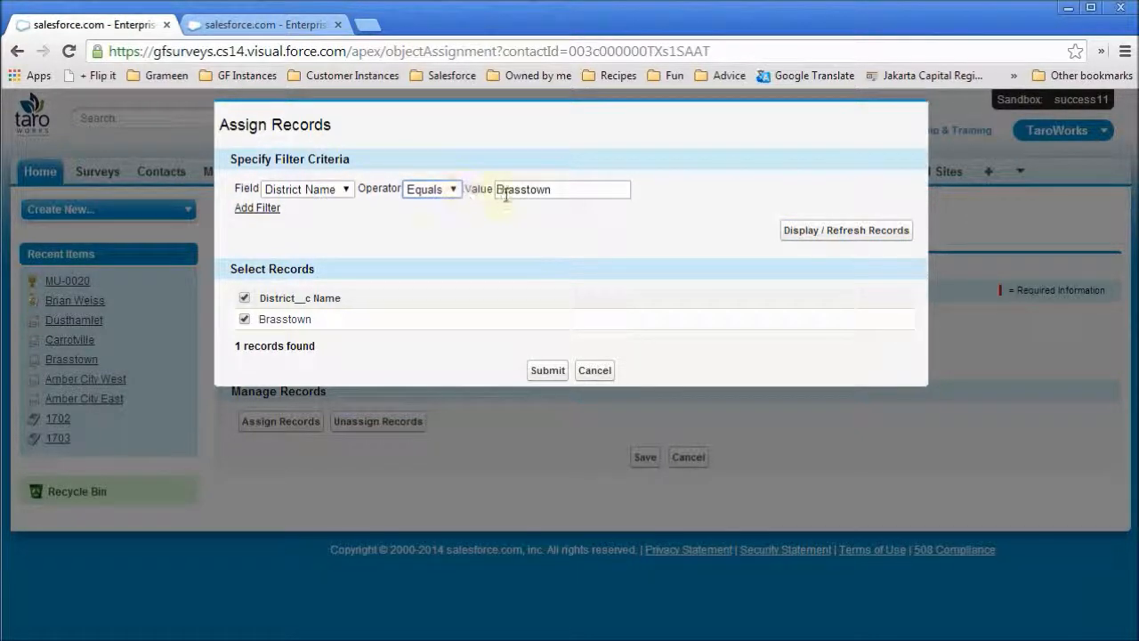
drag(577, 188, 283, 171)
key(BackSpace)
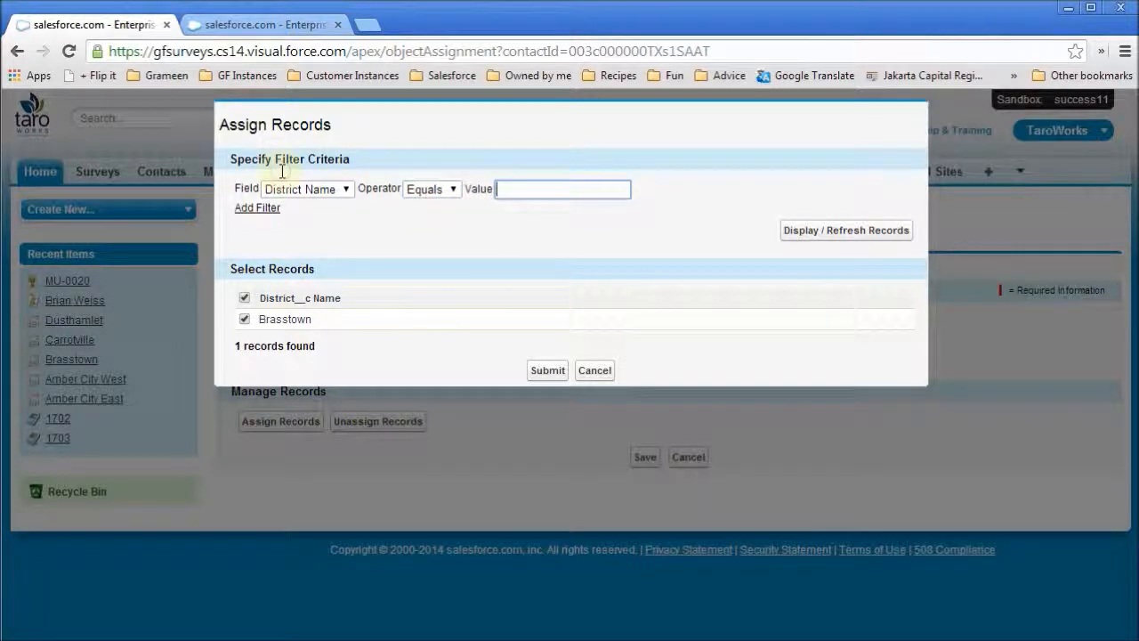
key(Return)
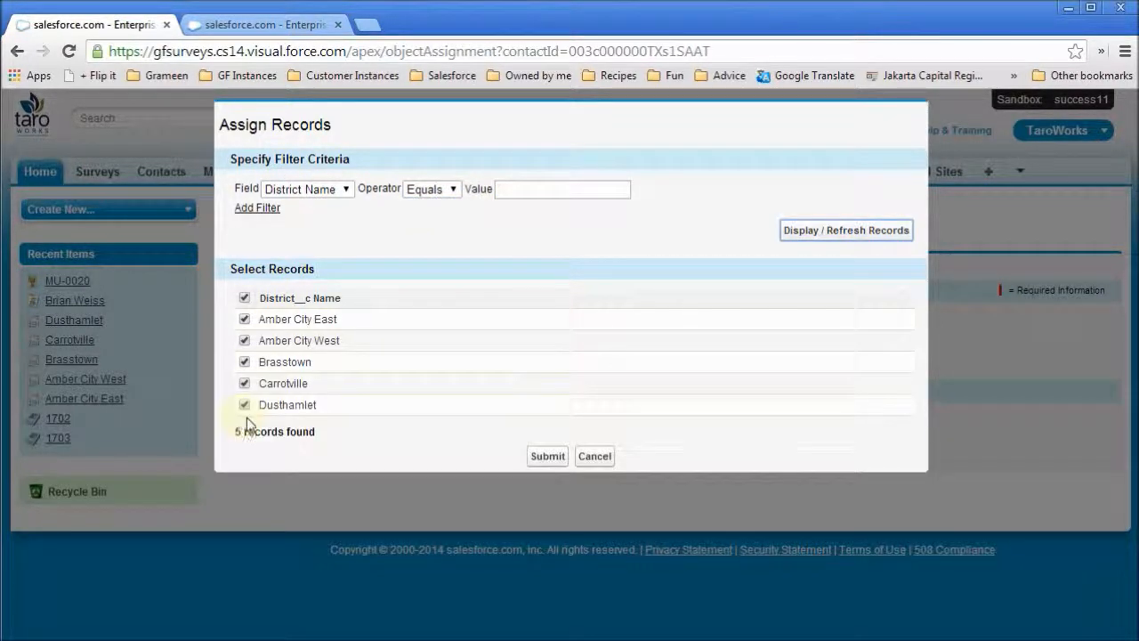
Step: Assign every district except Dusthamlet to the mobile user and save the record assignment
click(243, 405)
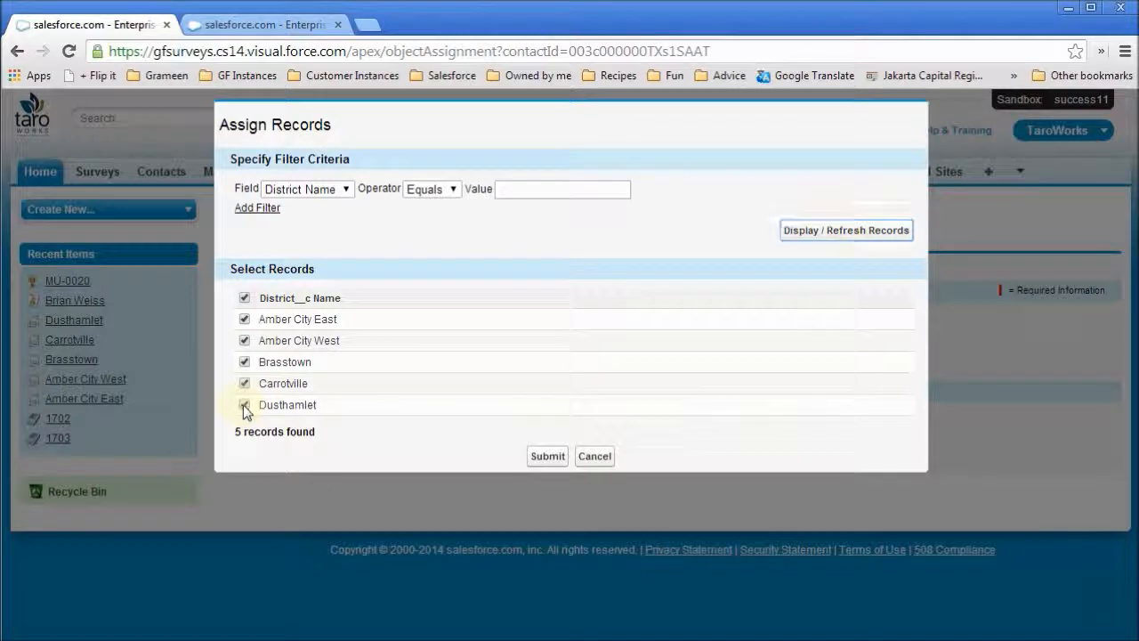
click(547, 456)
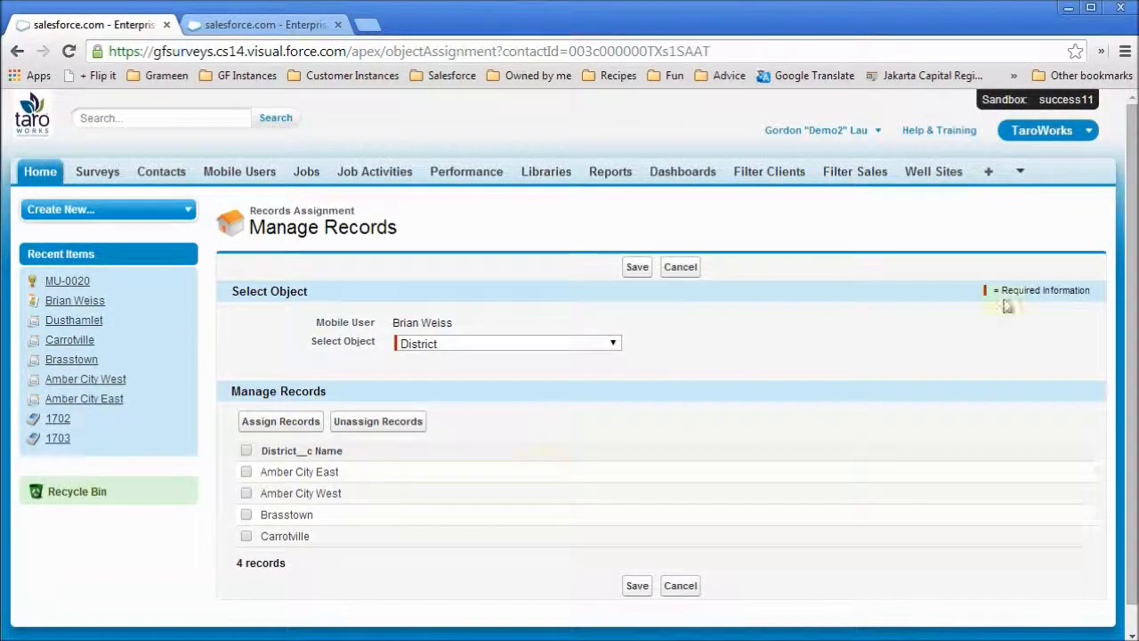
scroll(1135, 307, down, 1)
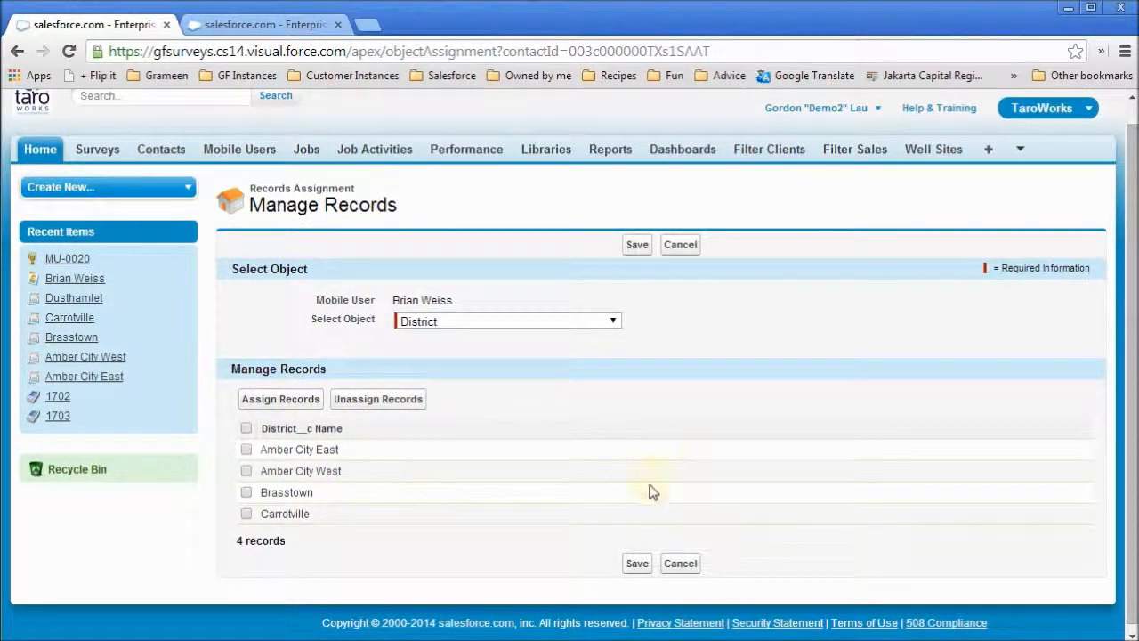
click(637, 564)
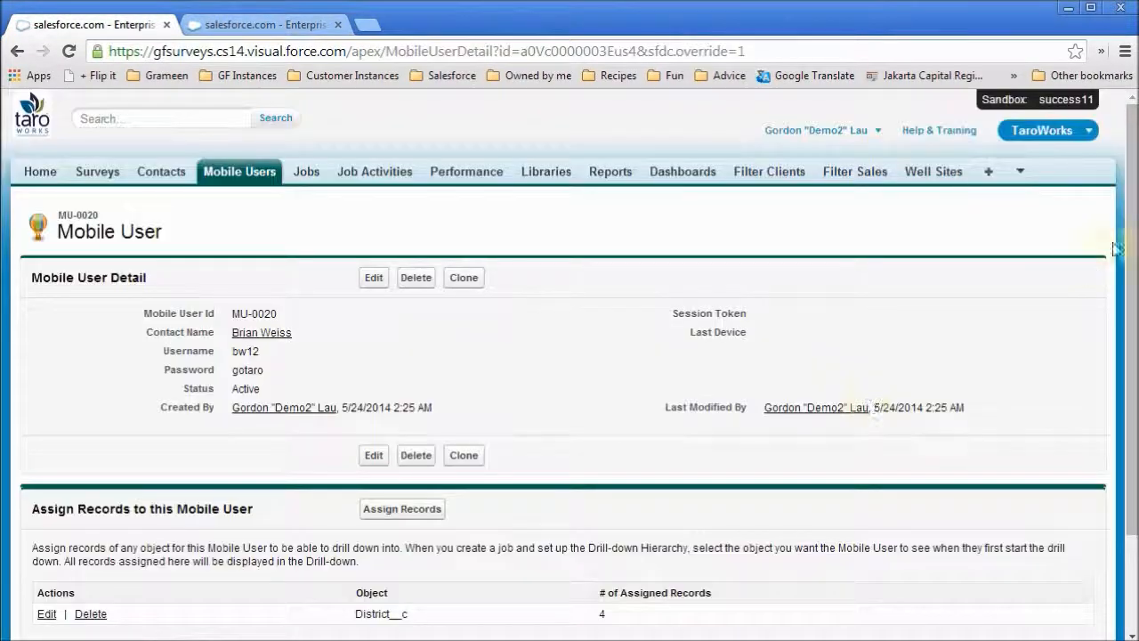
Step: Edit the mobile user's District assignment to unassign Brasstown and Carrotville, and save the change
scroll(1115, 249, down, 1)
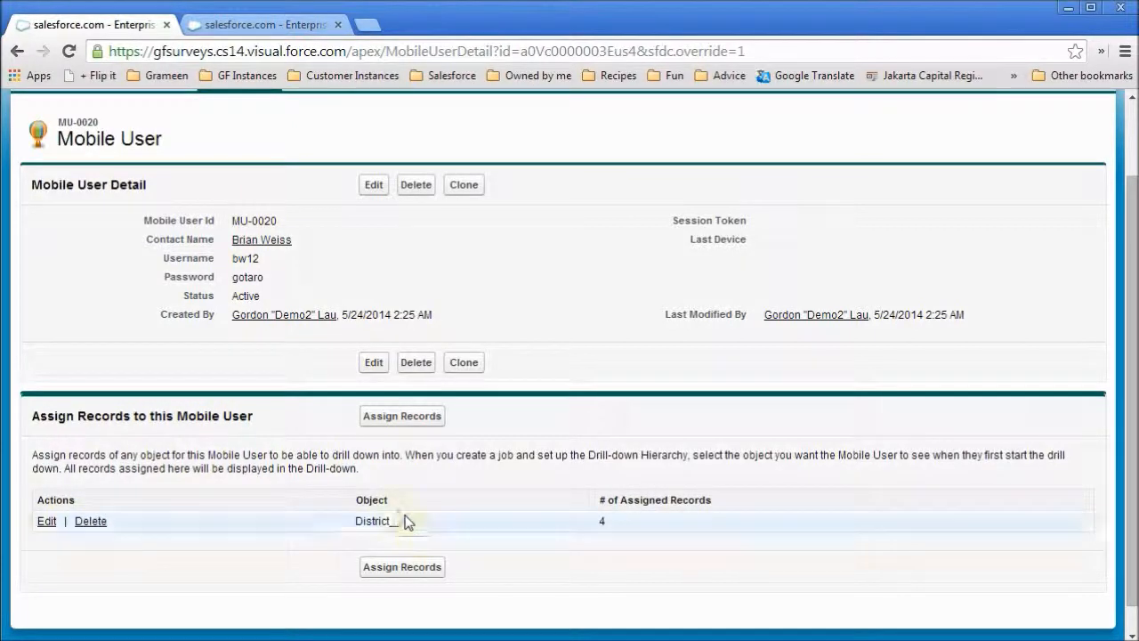
click(46, 521)
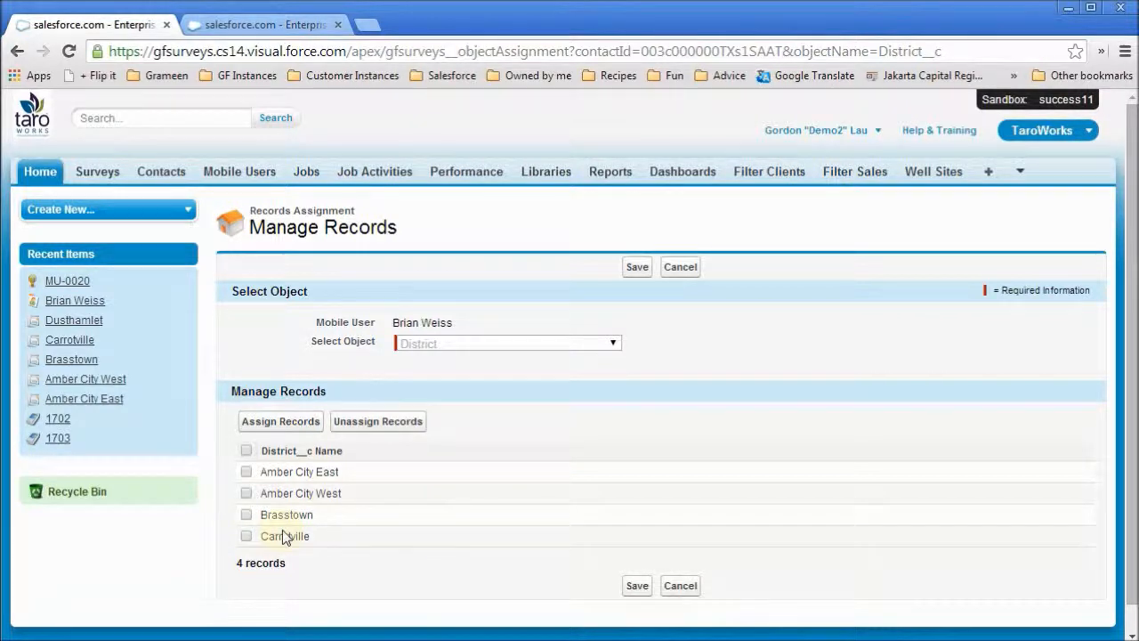
click(246, 516)
click(246, 536)
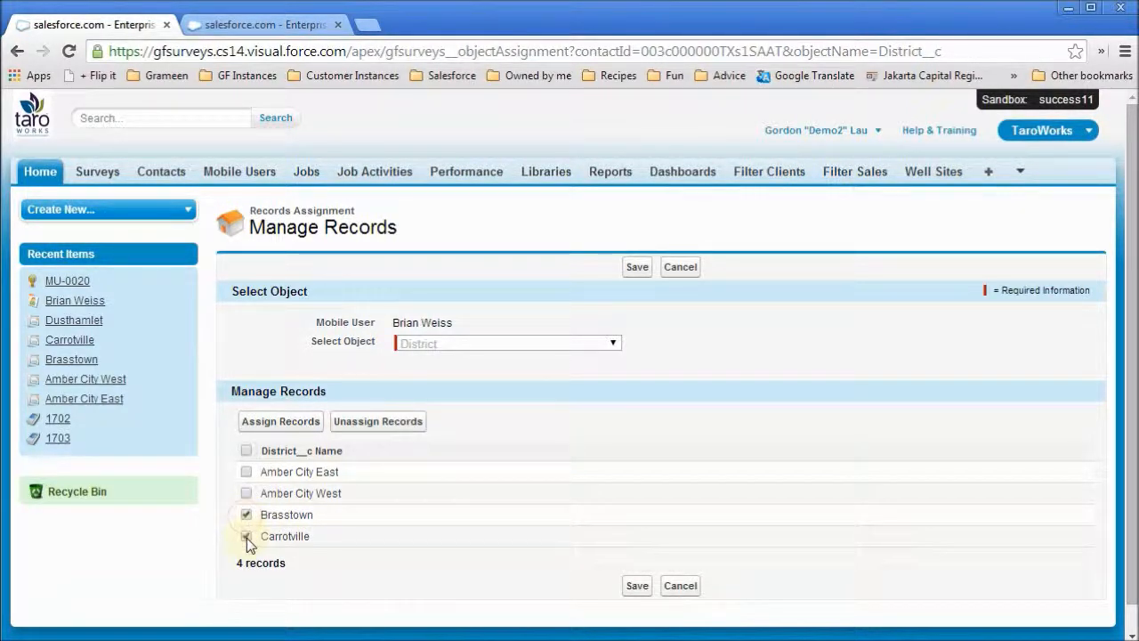
click(407, 422)
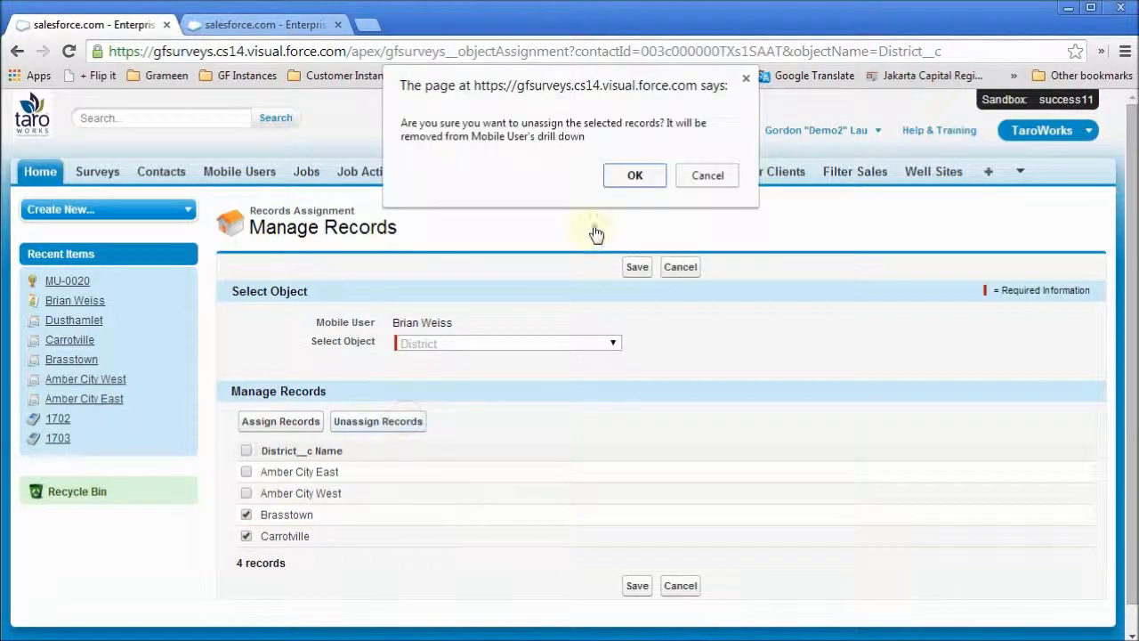
click(616, 178)
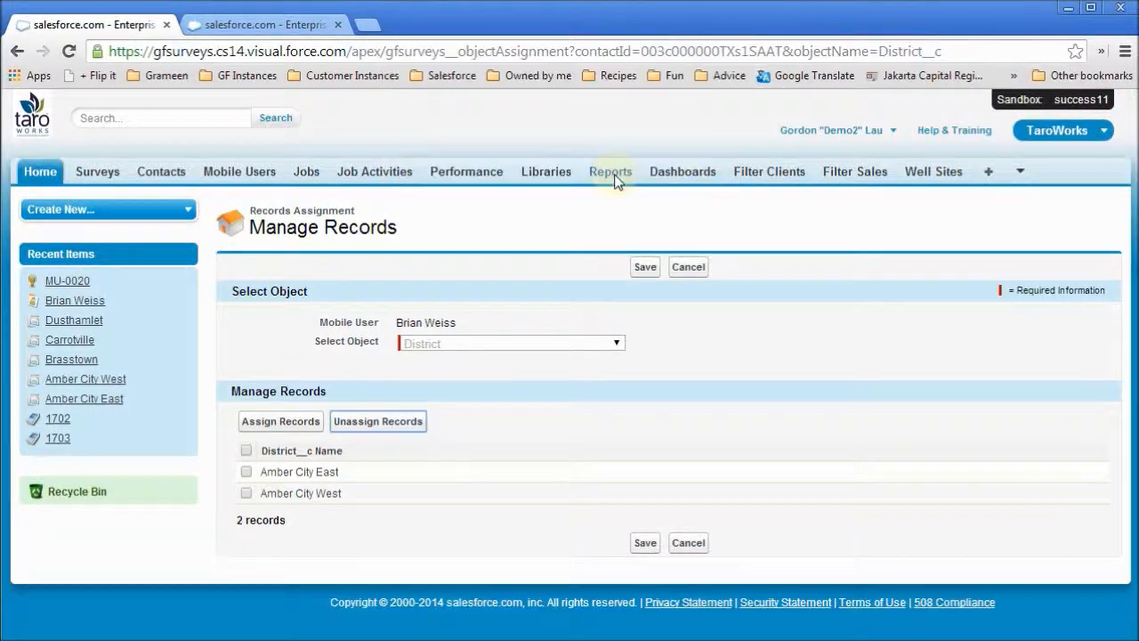
click(647, 267)
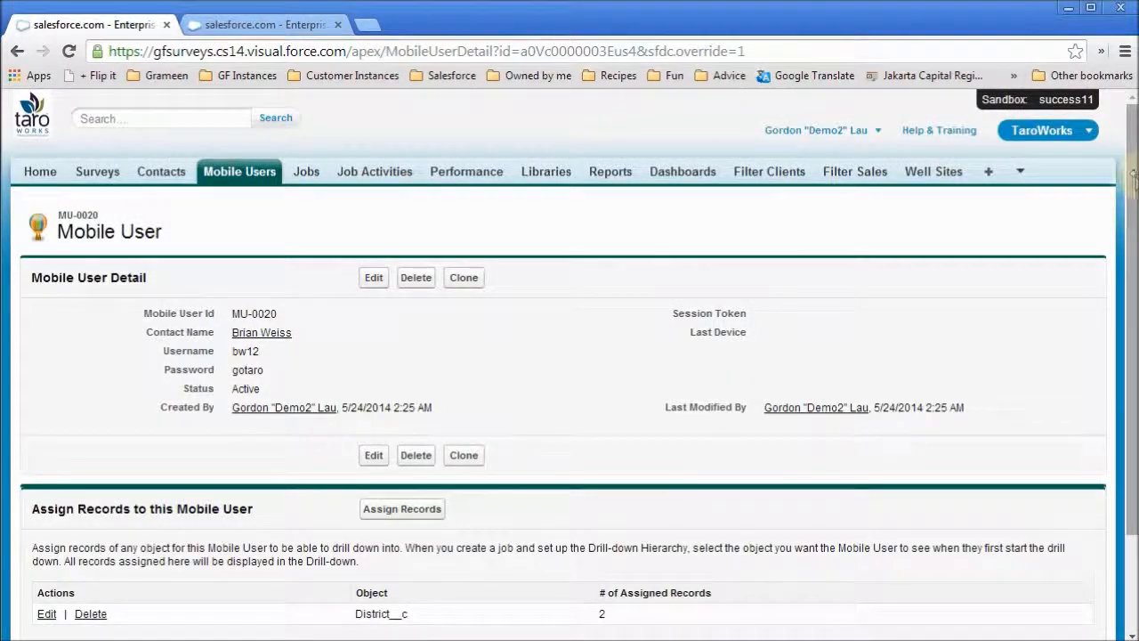
scroll(1133, 178, down, 2)
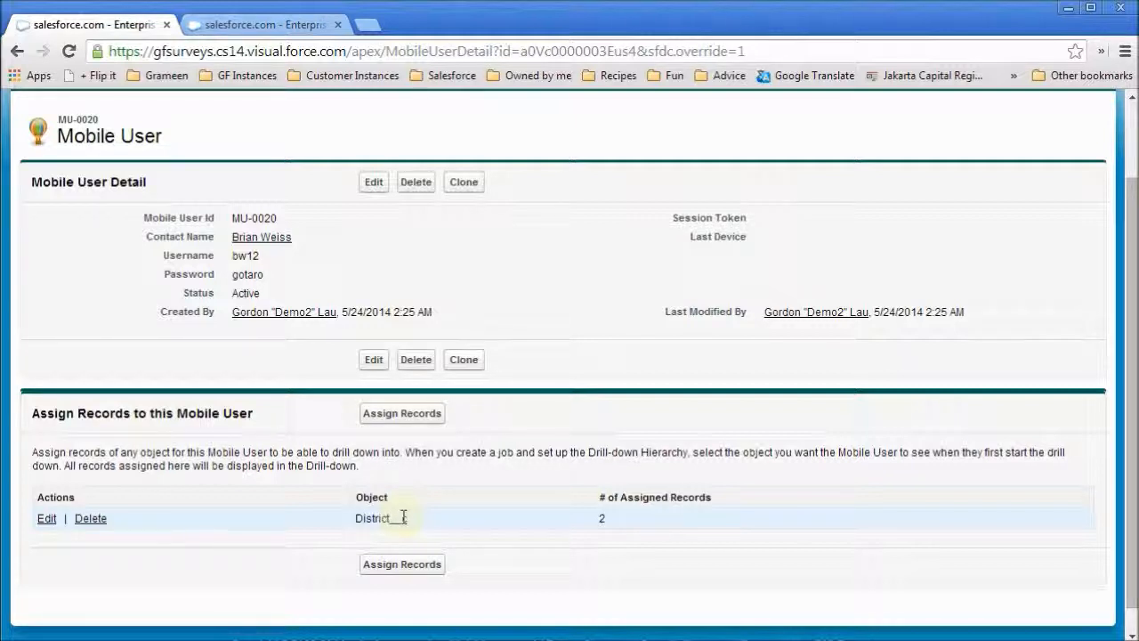
click(410, 427)
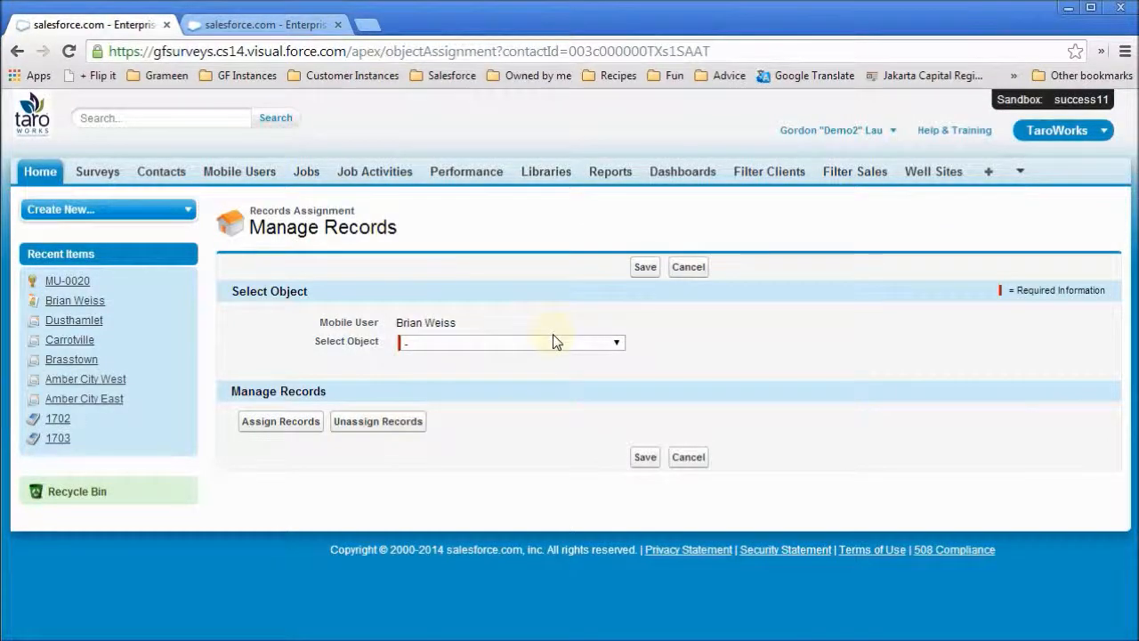
click(552, 341)
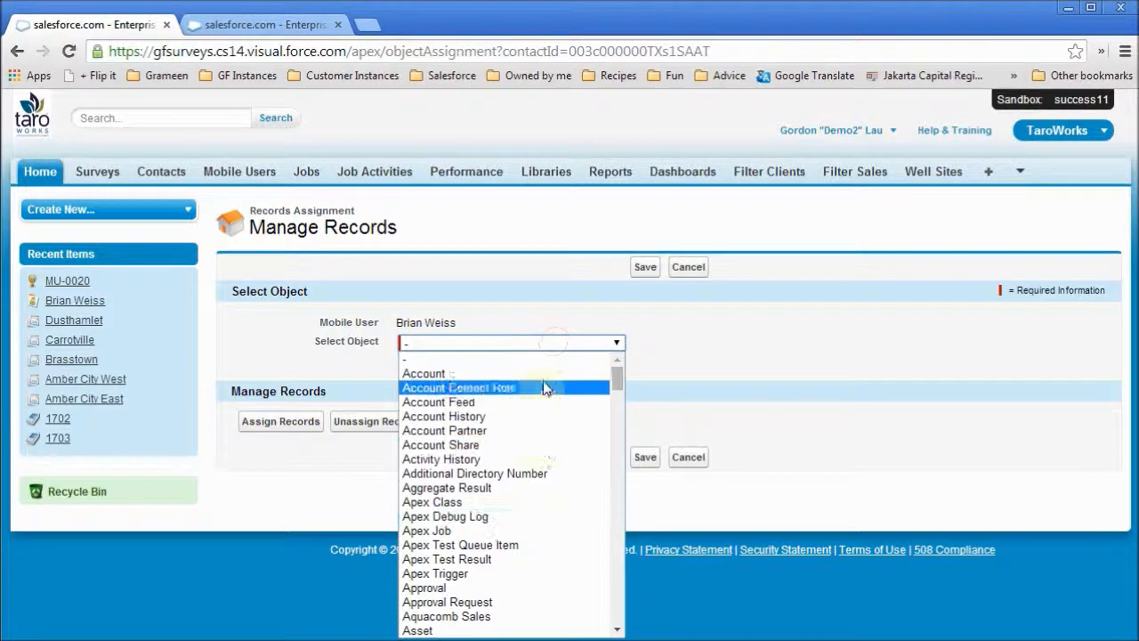
click(730, 325)
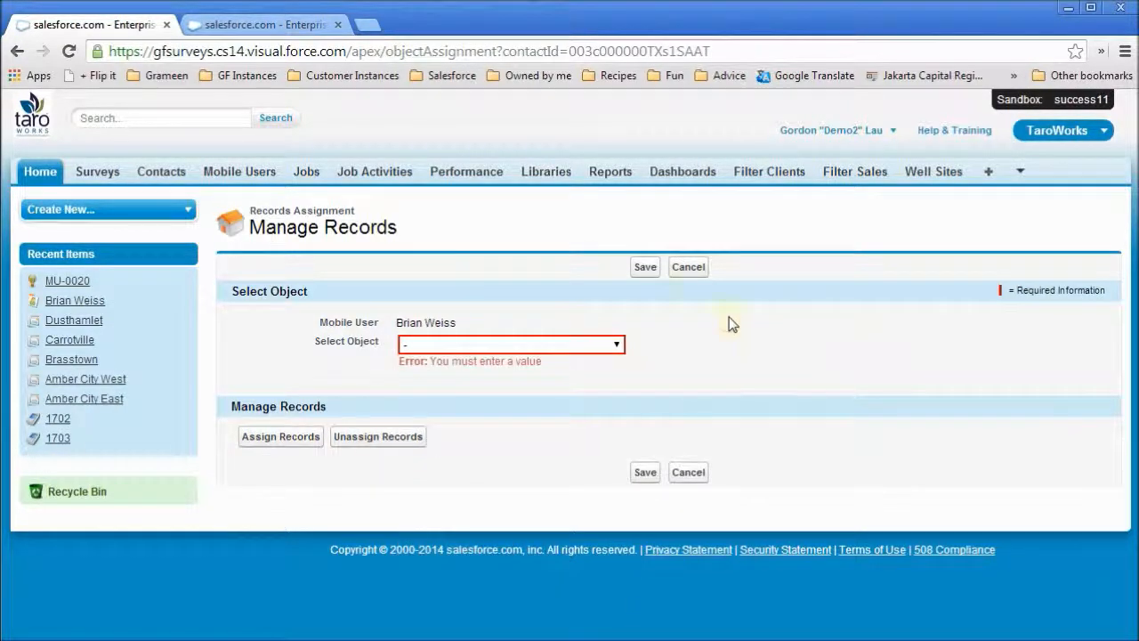
click(689, 268)
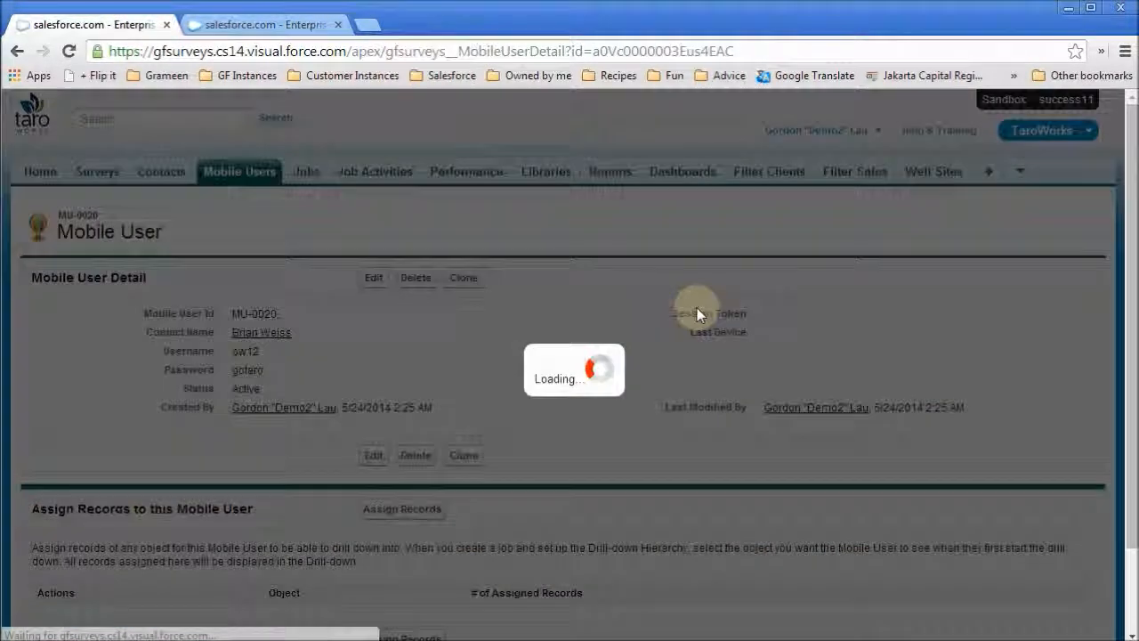
scroll(697, 308, down, 3)
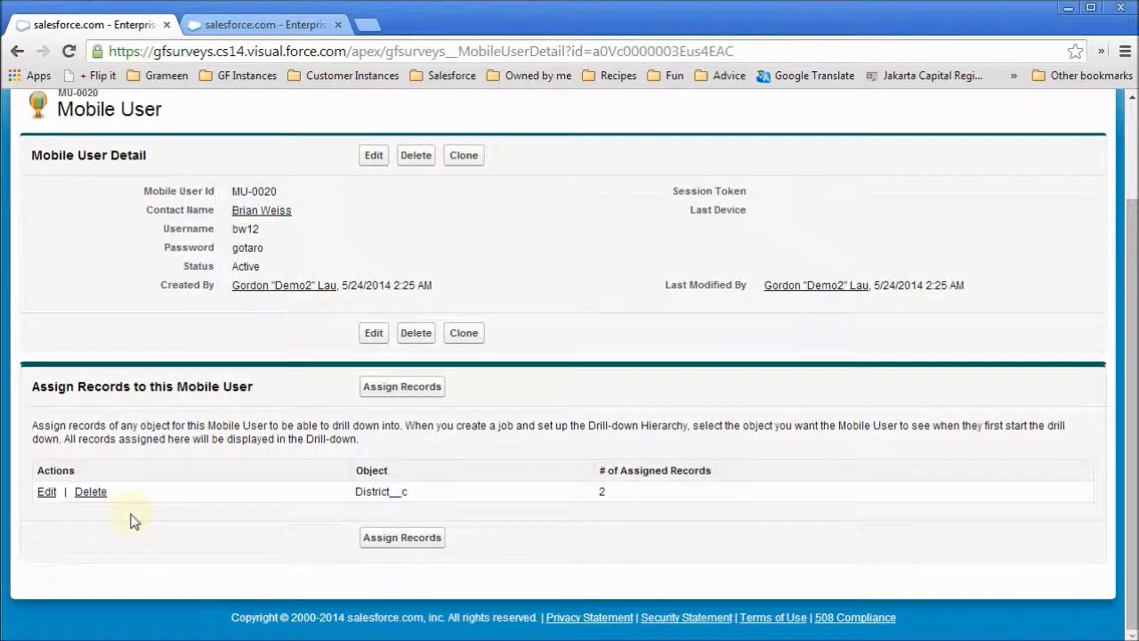
Step: Delete the mobile user's District object assignment so all its assigned records are unassigned
click(91, 493)
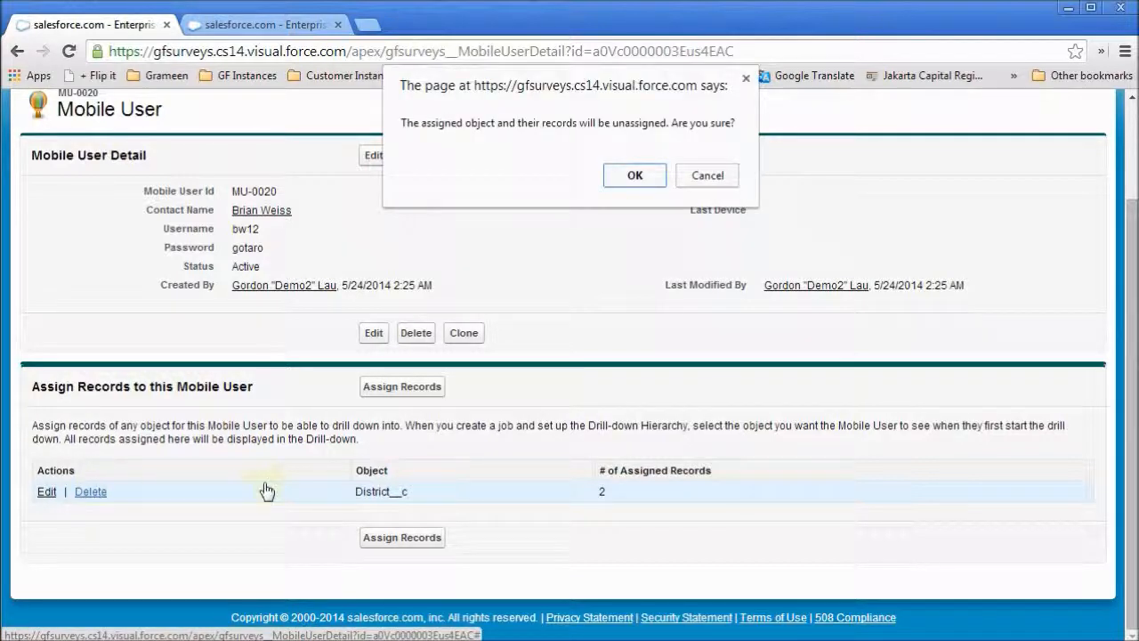
click(616, 177)
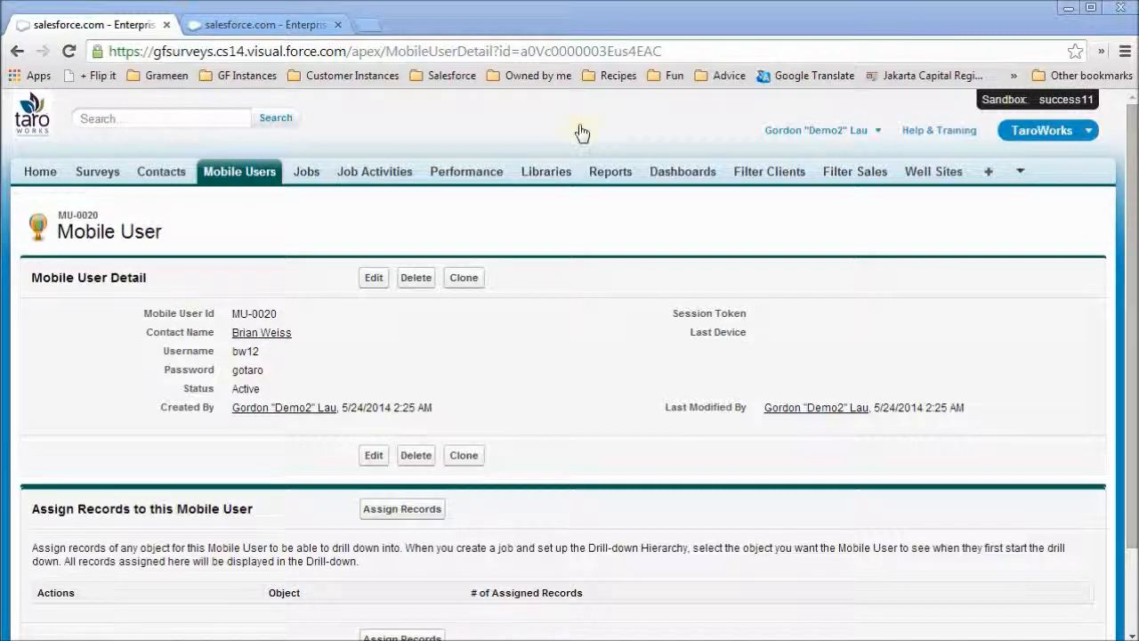
Step: Start a new job and open the form for adding an object to its drill-down hierarchy
click(306, 175)
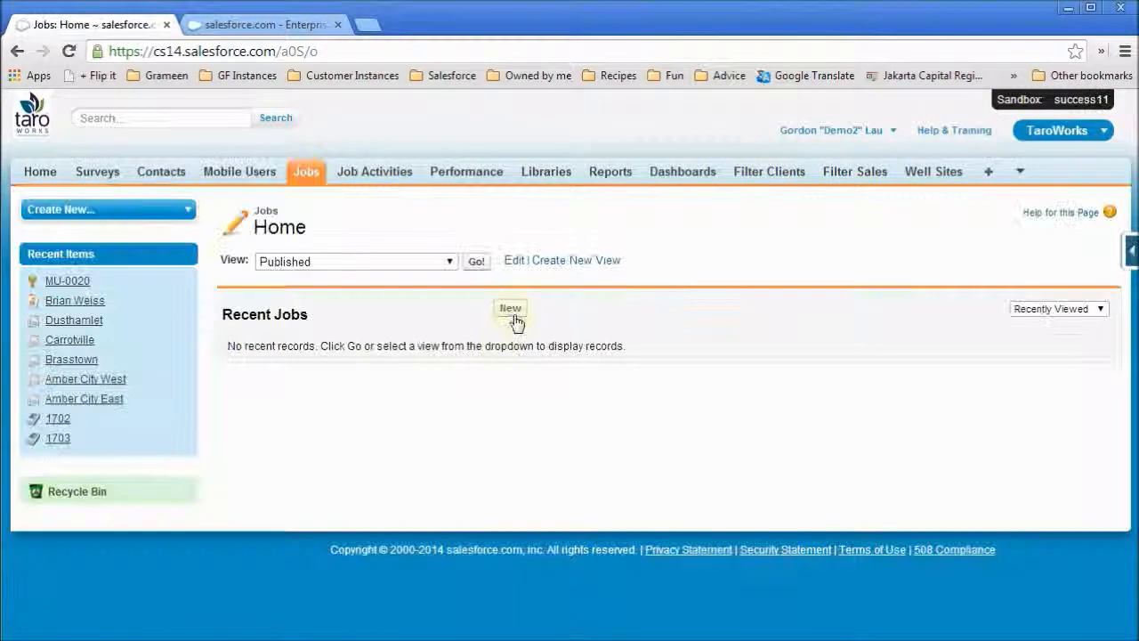
click(515, 312)
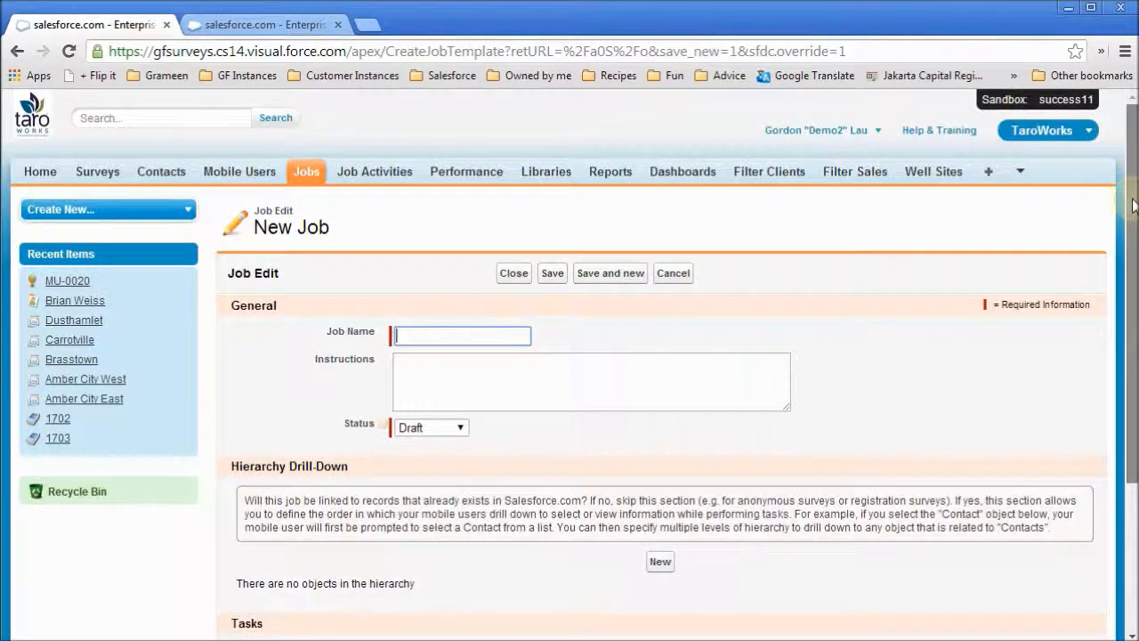
scroll(579, 348, down, 3)
click(672, 393)
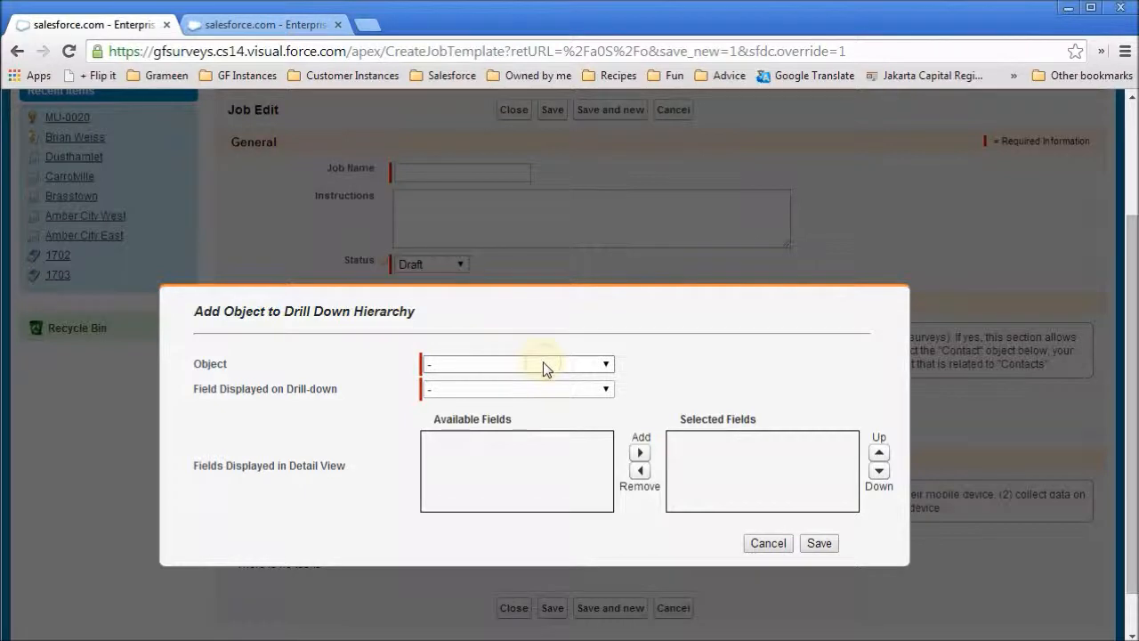
Step: Look through the objects that can be chosen for the job's drill-down hierarchy
click(541, 364)
click(544, 365)
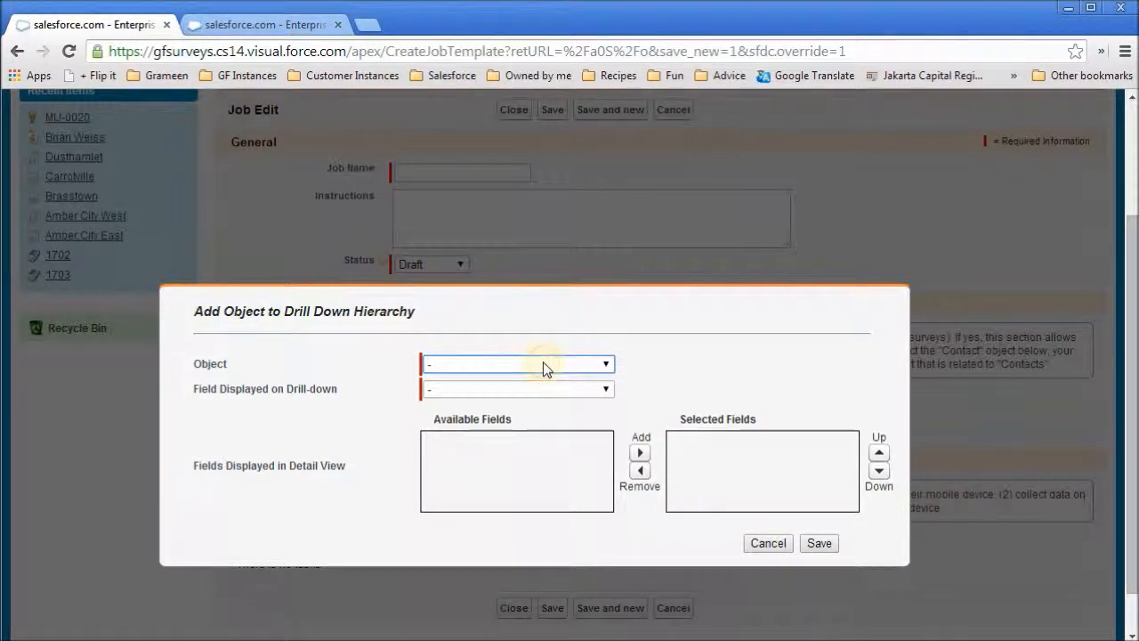
click(544, 365)
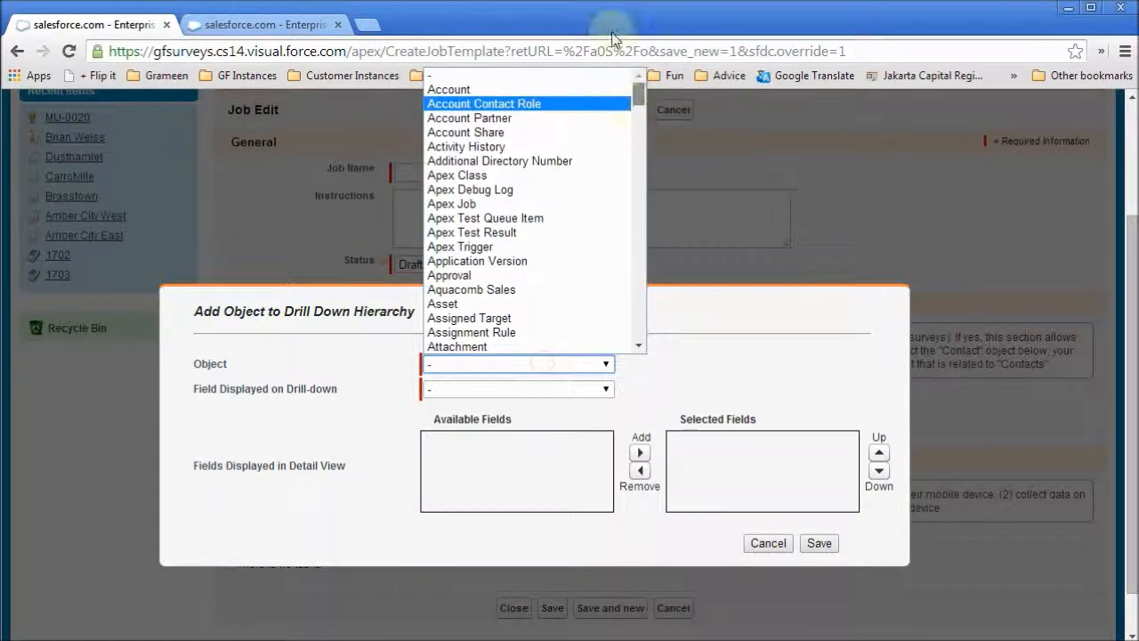
drag(636, 94, 638, 225)
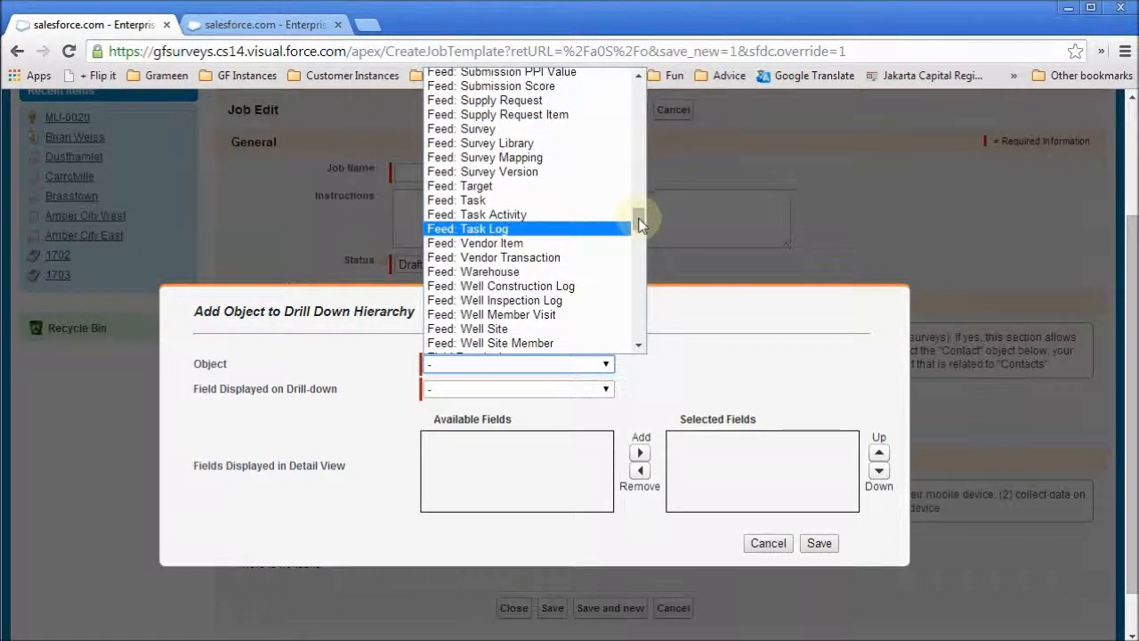
drag(638, 219, 643, 386)
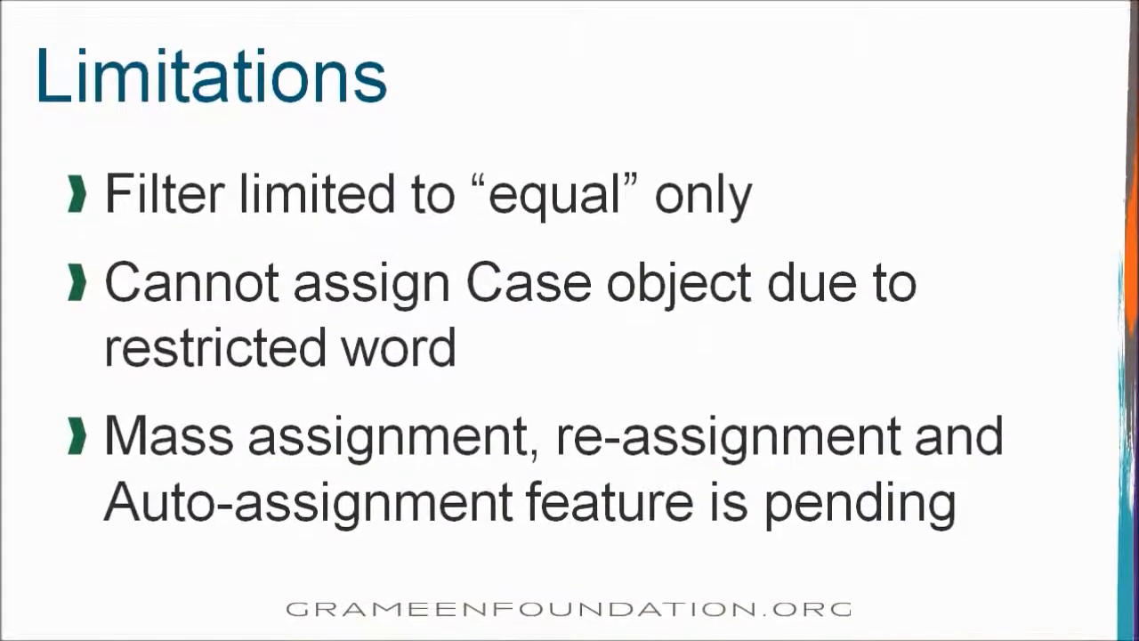